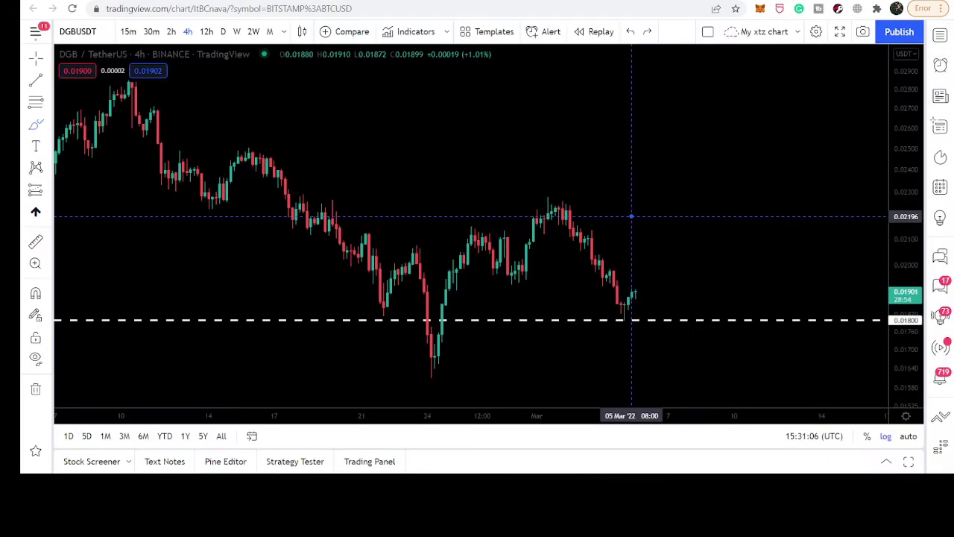
Step: Brush a freehand pattern and rising neckline on the 4h DGB chart, then undo both strokes
mouse_move(267, 152)
left_mouse_down()
mouse_move(321, 266)
mouse_move(415, 261)
mouse_move(588, 159)
left_mouse_up()
left_click_drag(319, 233, 707, 205)
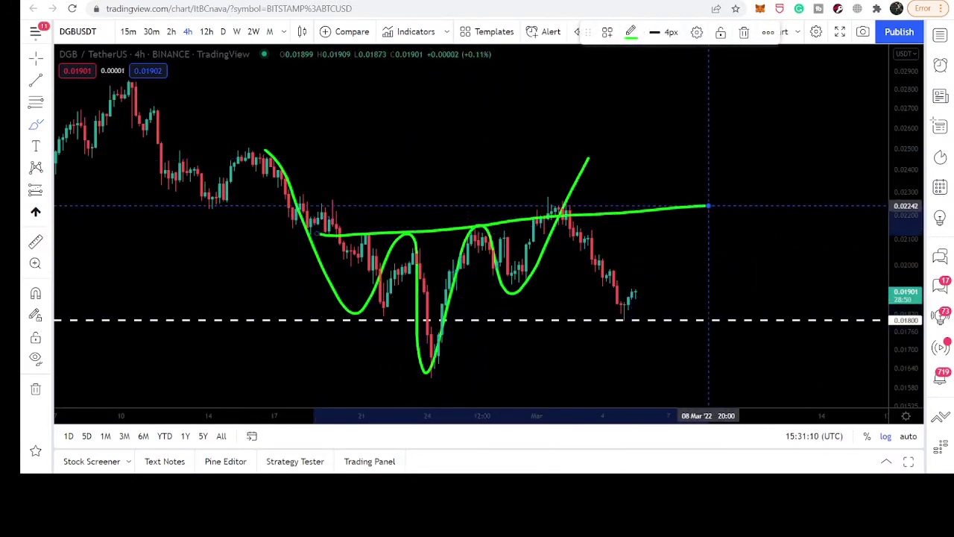
key("ctrl+z")
key("ctrl+z")
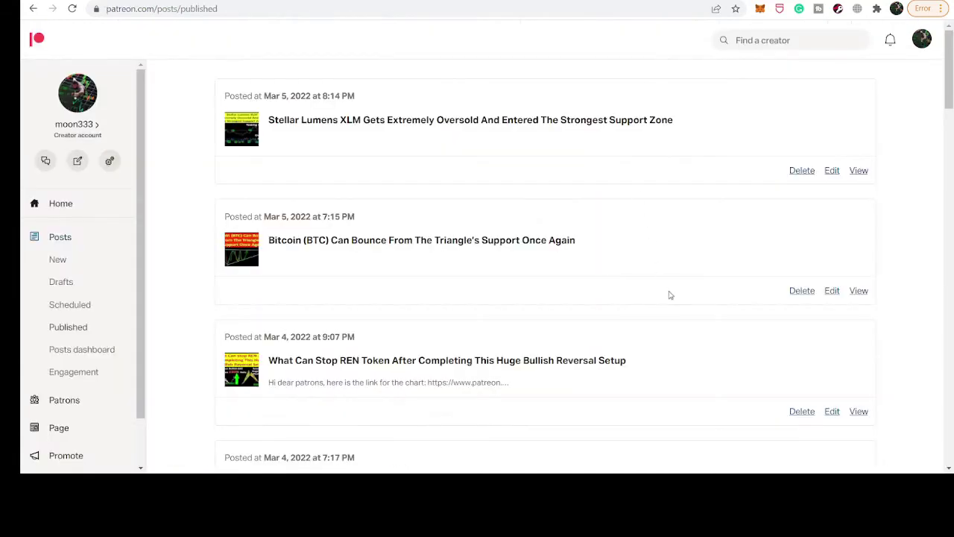
Step: Scroll the Patreon published posts down to the older March 2, 2022 VOXEL and BETA posts
scroll(668, 291, "down", 15)
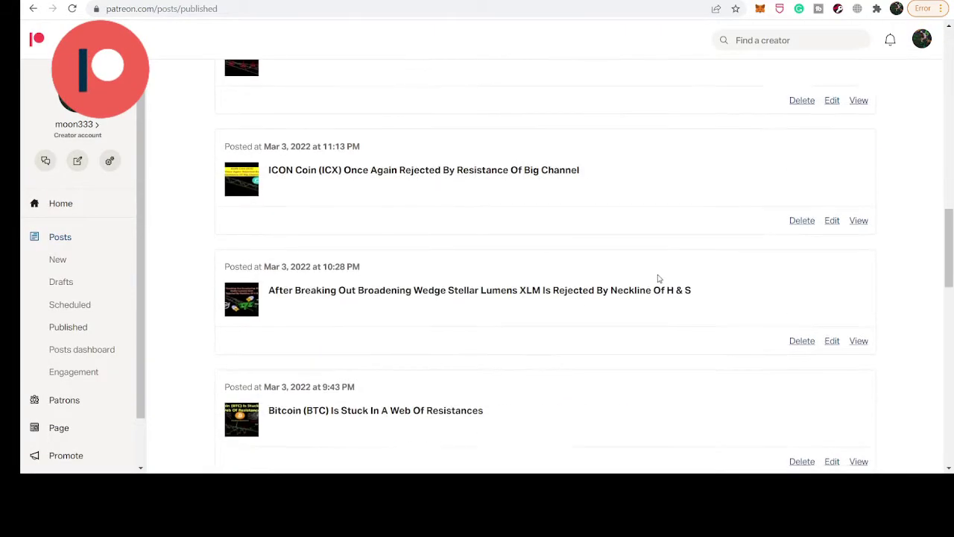
scroll(658, 278, "down", 15)
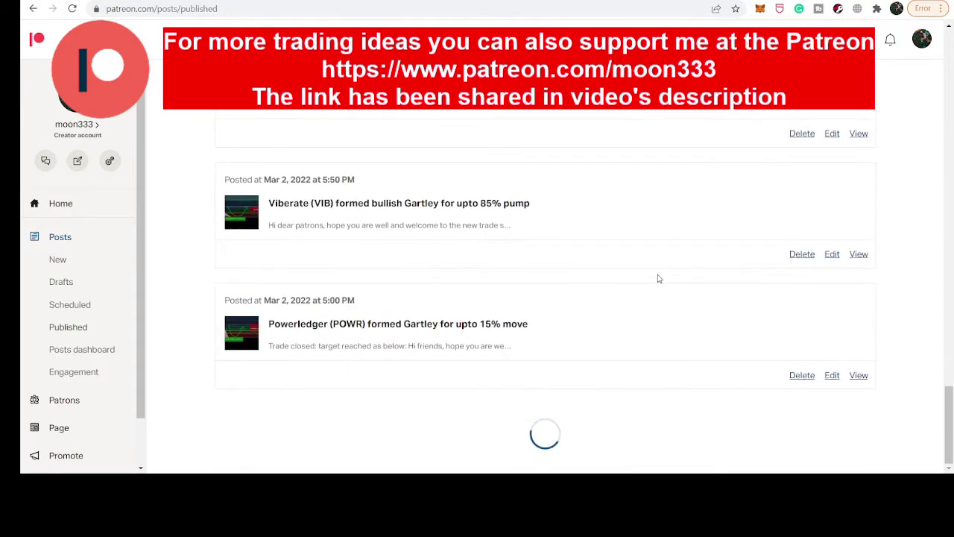
scroll(658, 278, "down", 3)
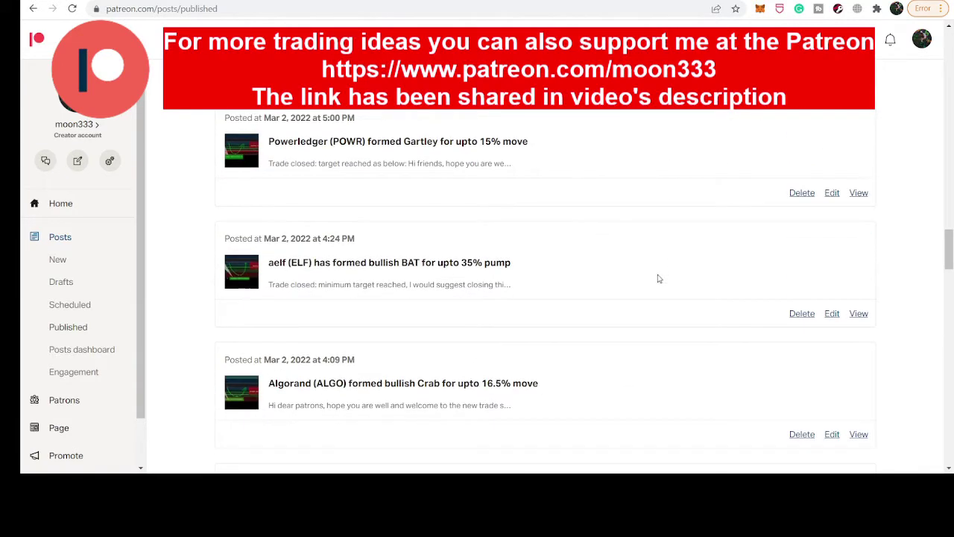
scroll(658, 278, "down", 2)
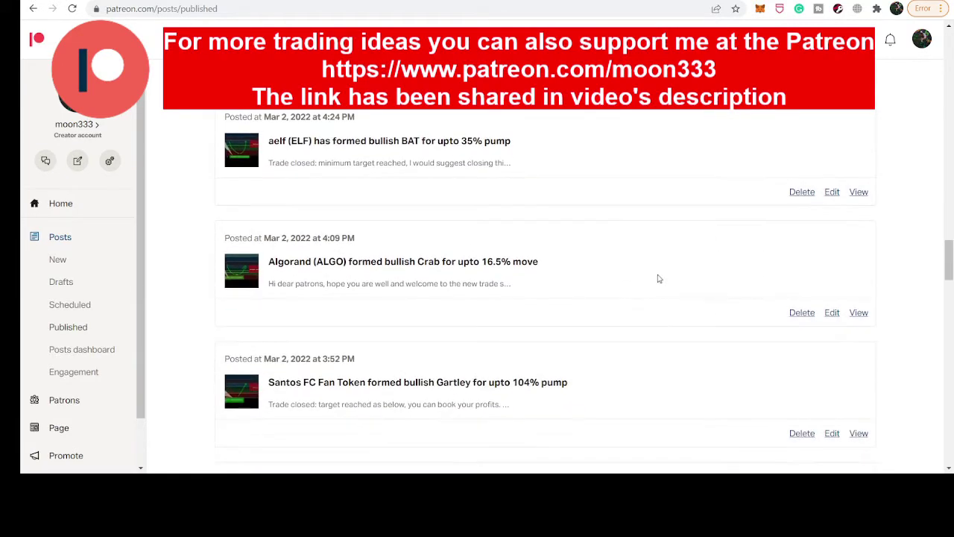
scroll(658, 278, "down", 2)
scroll(658, 278, "down", 2)
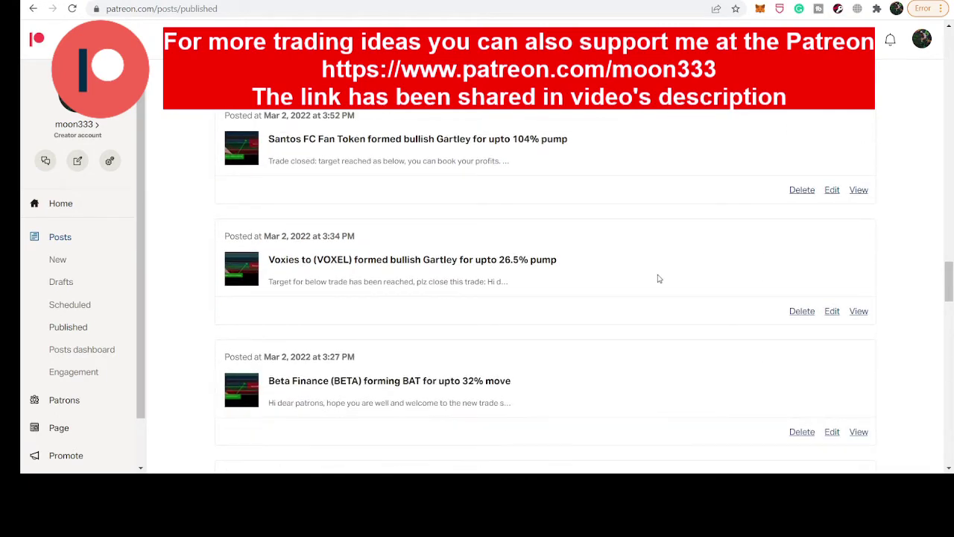
scroll(658, 279, "down", 2)
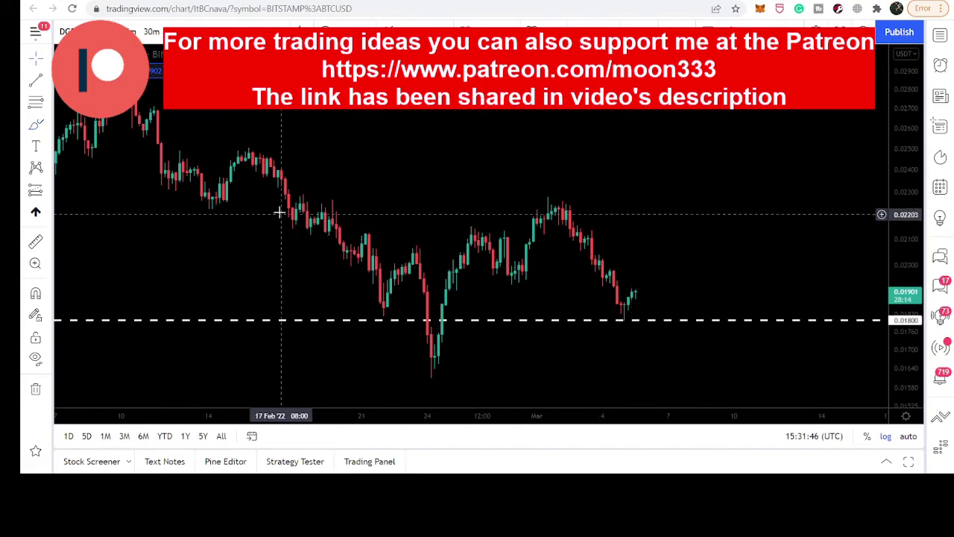
left_click(37, 125)
mouse_move(228, 101)
left_mouse_down()
mouse_move(351, 313)
mouse_move(418, 283)
mouse_move(481, 224)
mouse_move(573, 177)
left_mouse_up()
left_click_drag(334, 246, 628, 195)
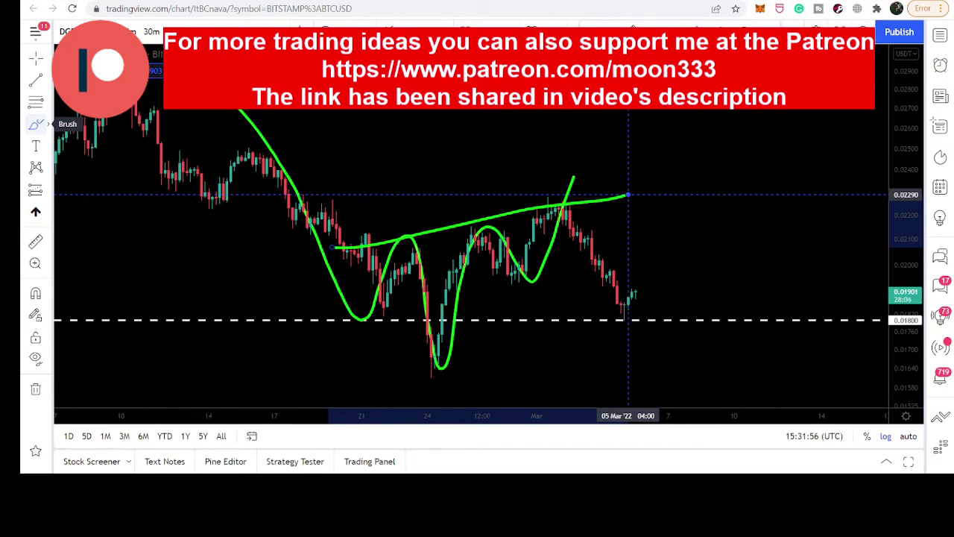
key("ctrl+z")
key("ctrl+z")
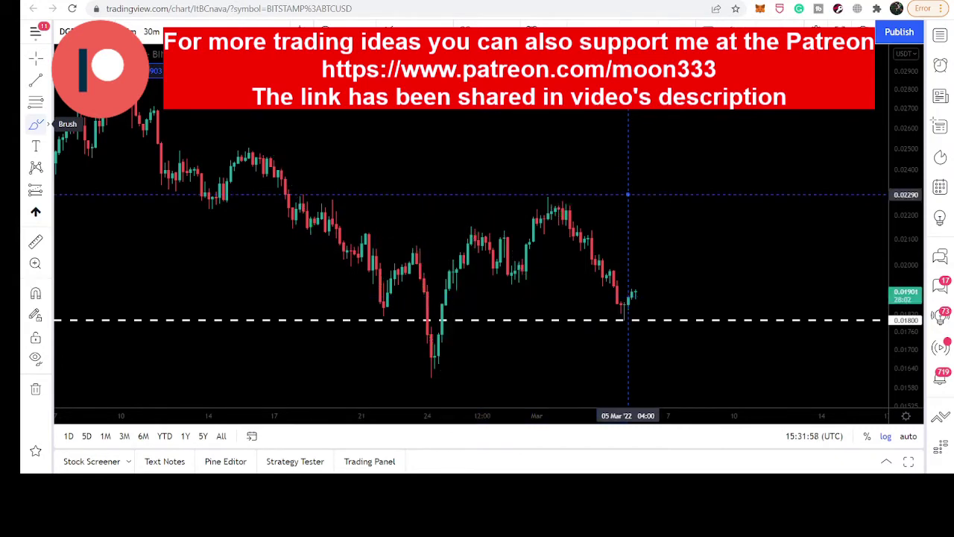
key("Escape")
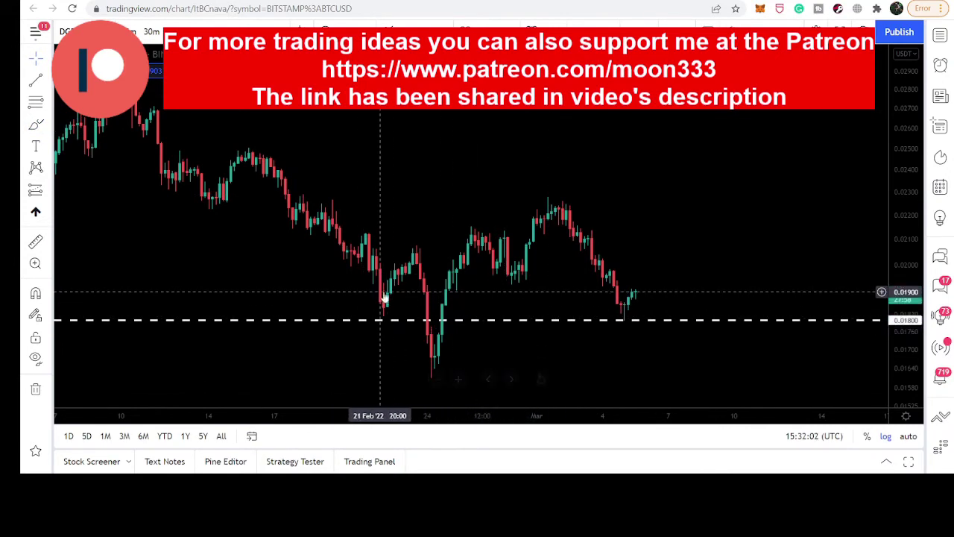
left_click_drag(246, 333, 649, 333)
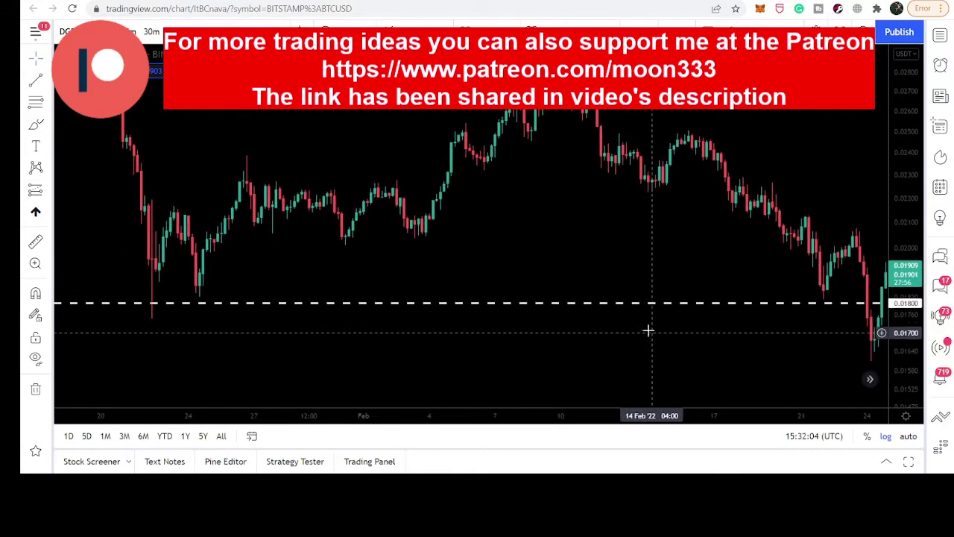
left_click_drag(179, 315, 276, 304)
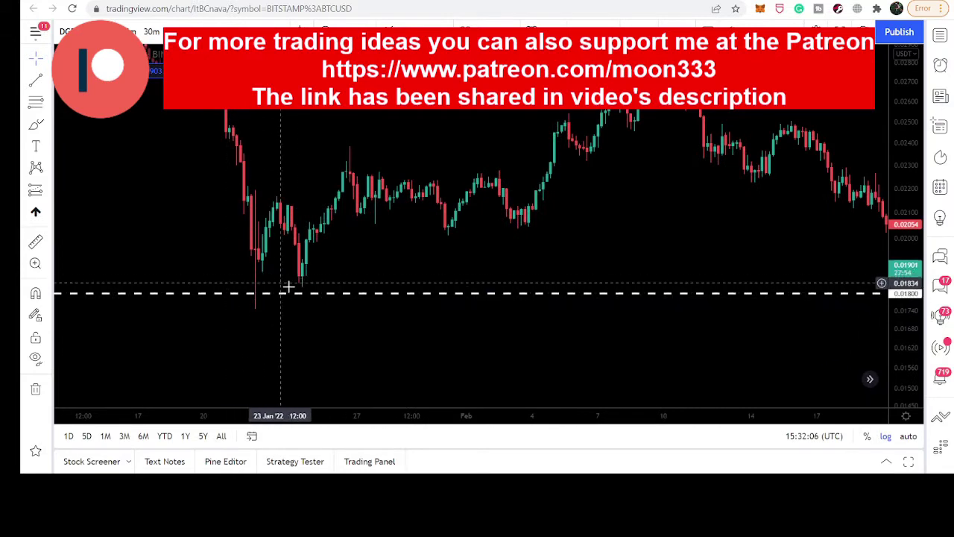
scroll(392, 283, "right", 5)
left_click_drag(392, 283, 586, 238)
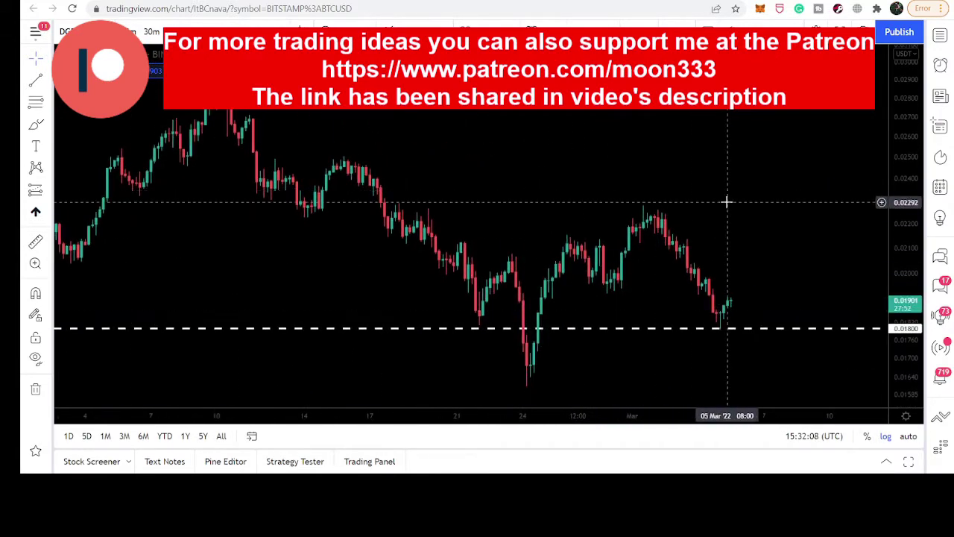
left_click_drag(726, 202, 537, 202)
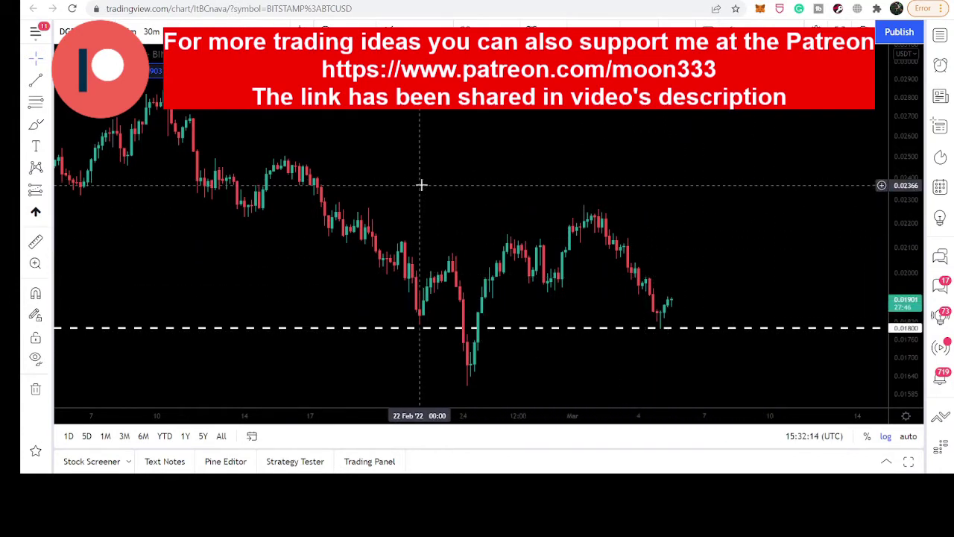
Step: Change the DigiByte chart interval to 1W weekly
type("1W")
key("Return")
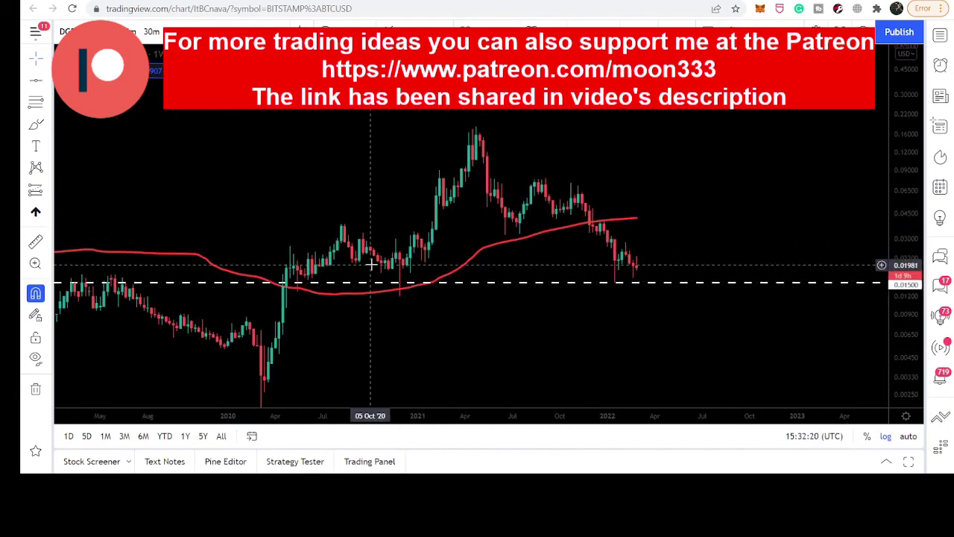
scroll(333, 196, "left", 5)
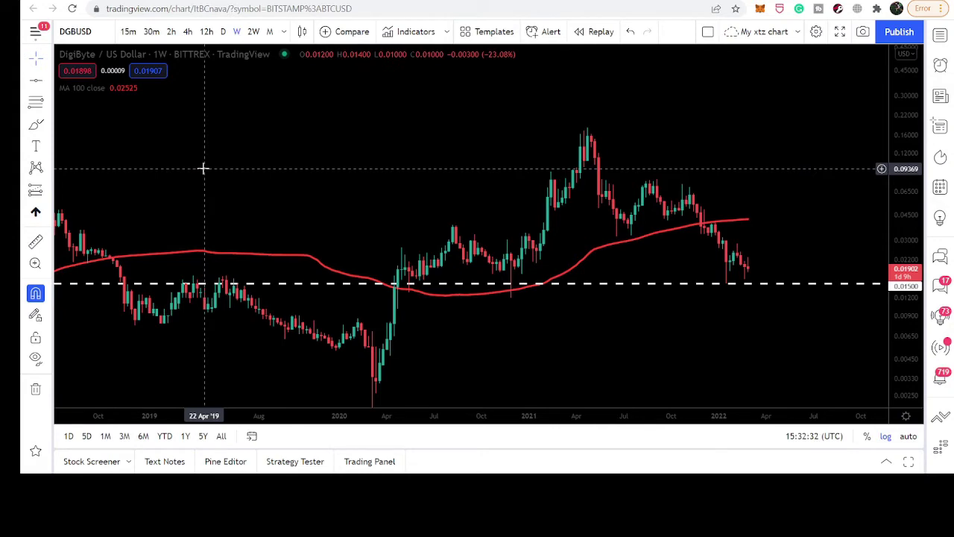
Step: Pan the weekly chart back through 2016–2019 to the earliest 2014–2016 candles
left_click_drag(203, 168, 452, 162)
scroll(532, 156, "up", 3)
left_click_drag(532, 156, 811, 160)
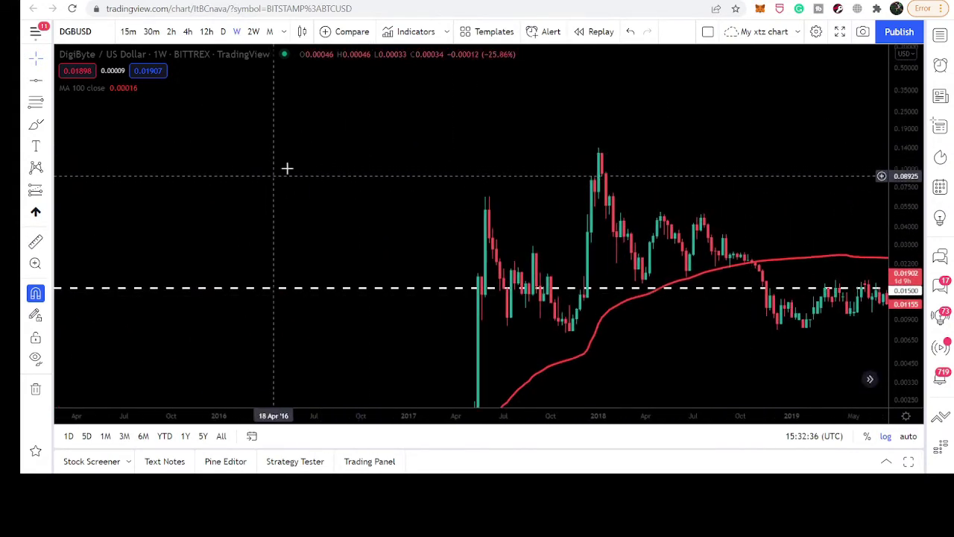
left_click_drag(271, 175, 497, 148)
scroll(893, 97, "down", 3)
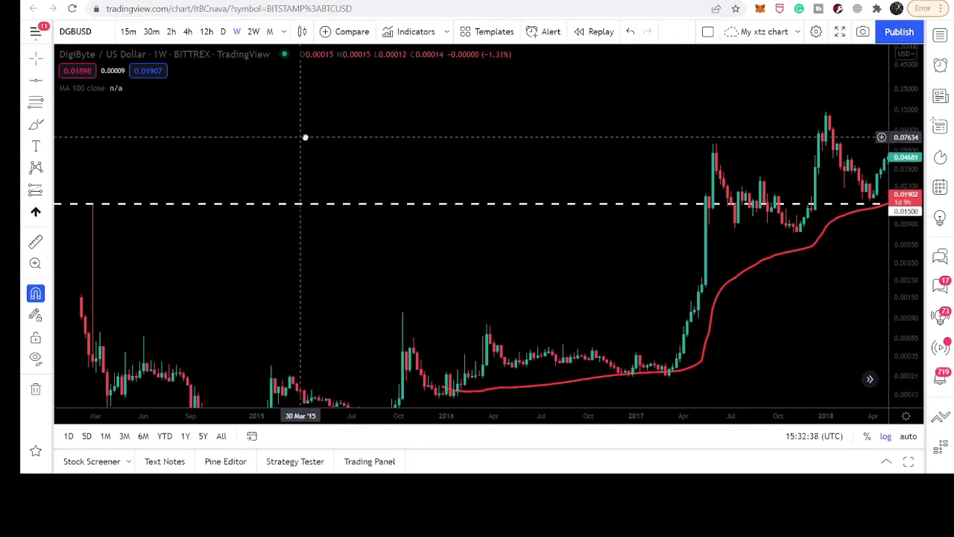
left_click_drag(299, 136, 622, 104)
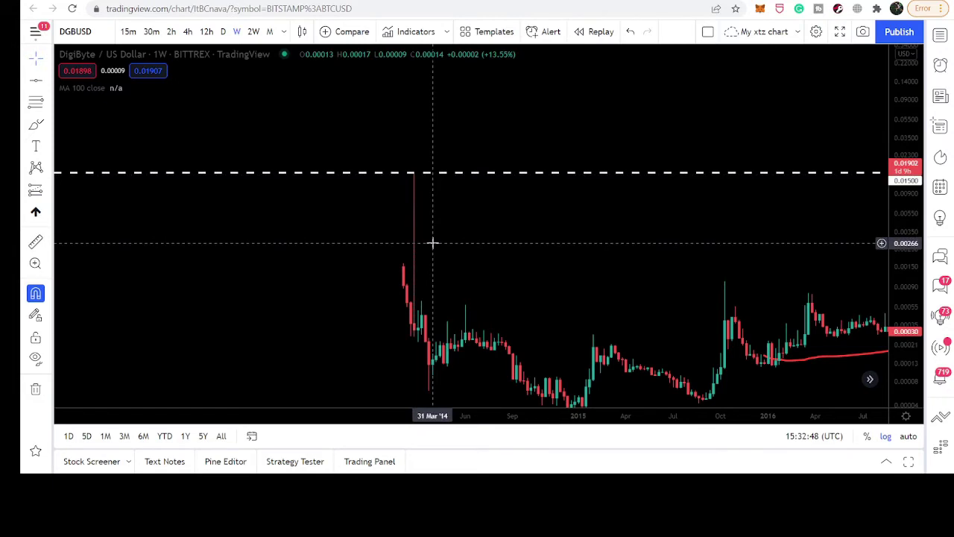
Step: Pan the weekly chart forward through 2018–2019 to the latest candles on the 0.01500 support
scroll(429, 205, "right", 3)
scroll(507, 190, "right", 5)
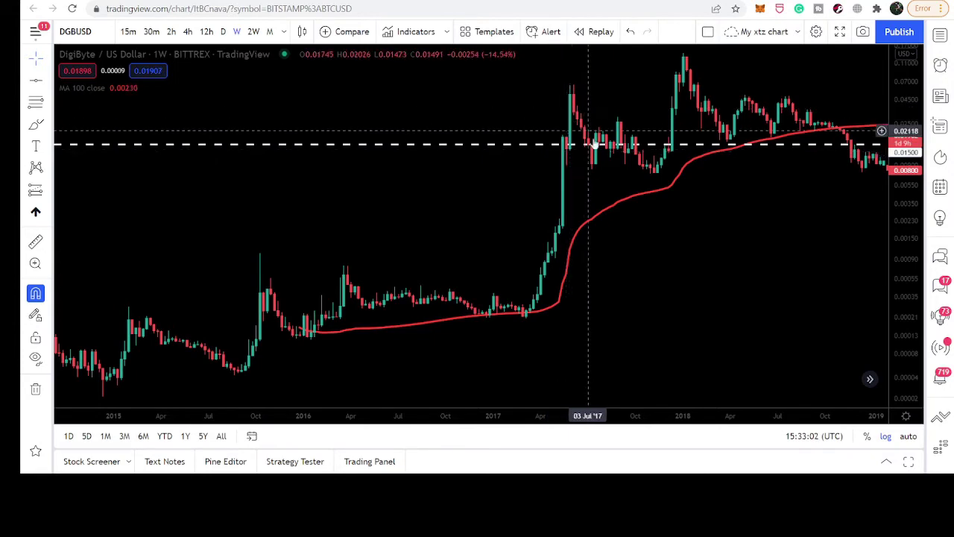
scroll(574, 149, "right", 5)
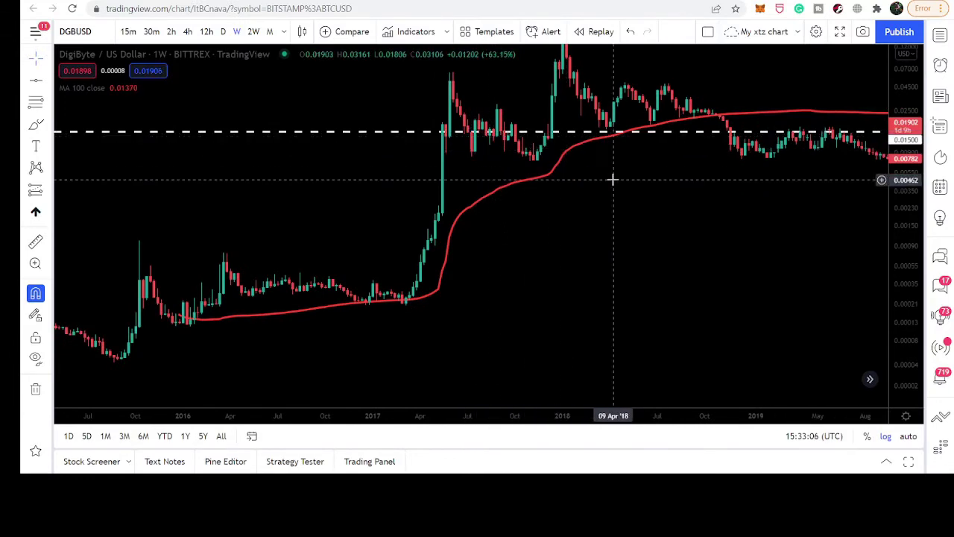
left_click_drag(614, 179, 440, 123)
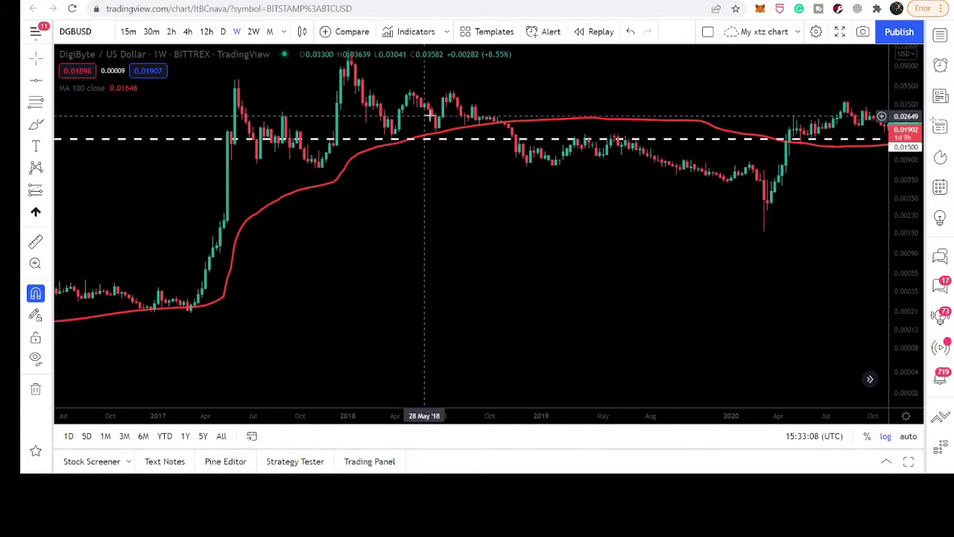
scroll(349, 183, "right", 10)
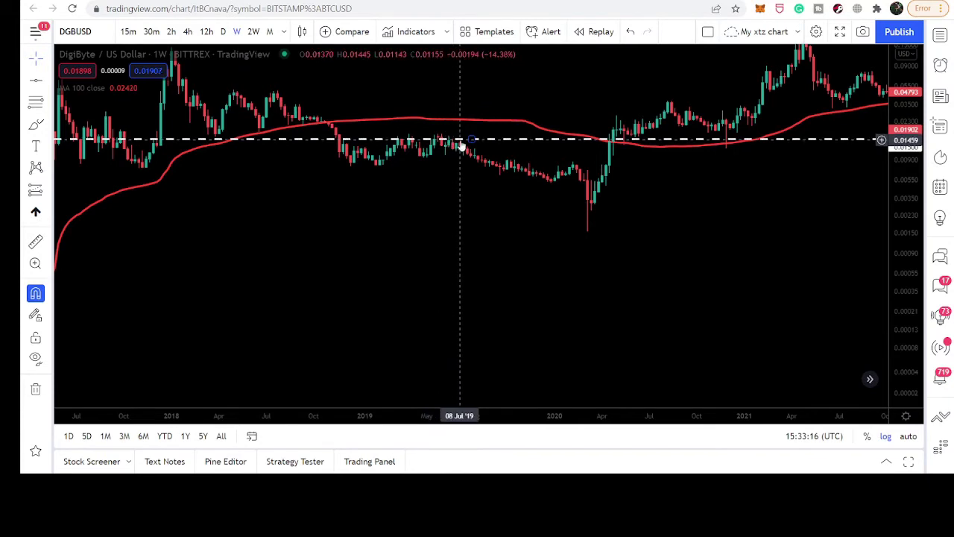
scroll(524, 191, "right", 6)
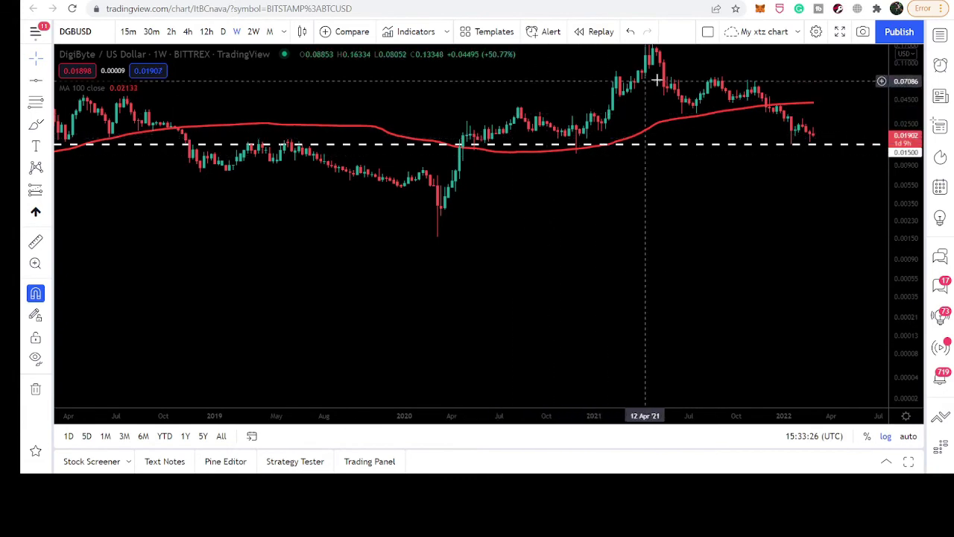
left_click_drag(762, 82, 610, 280)
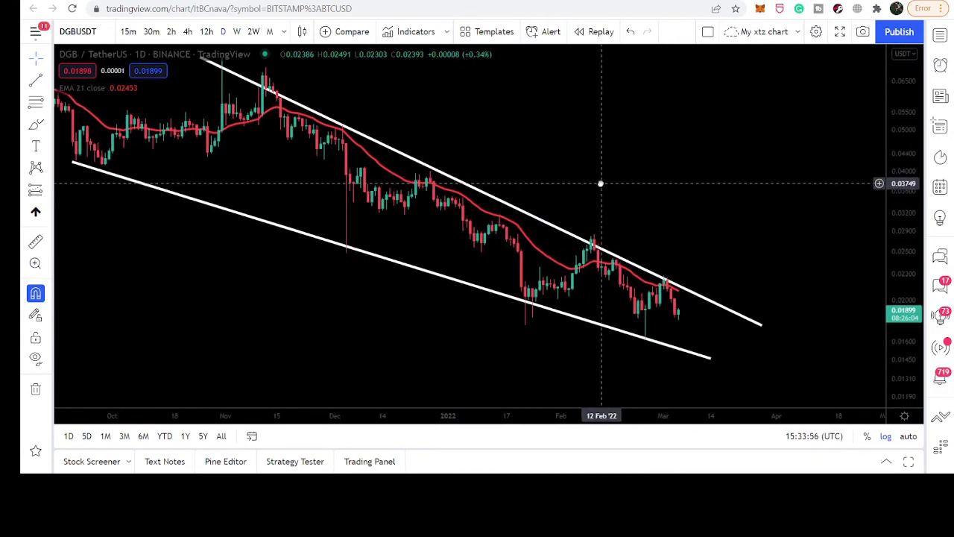
Step: Frame the falling wedge on the daily DGB/USDT chart, latest candles under the upper trendline
scroll(479, 160, "left", 3)
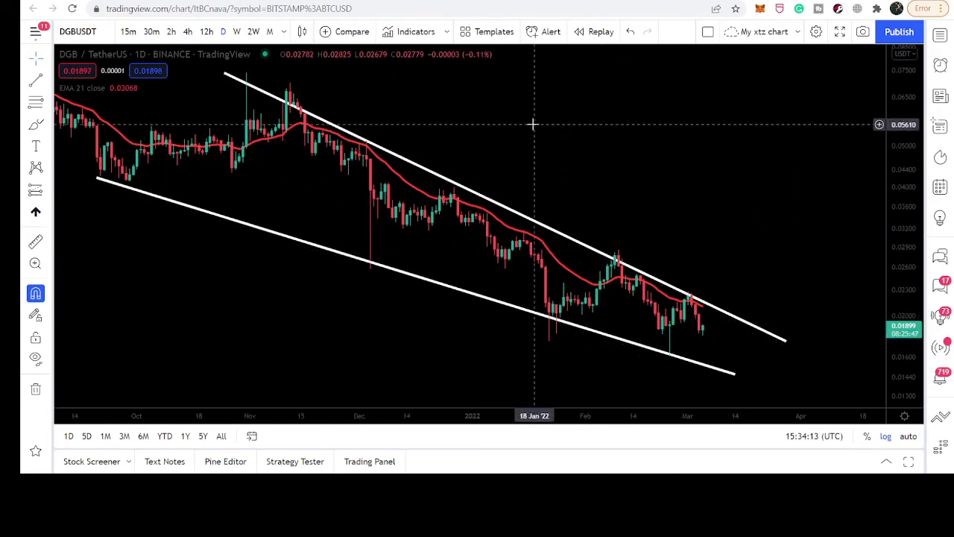
left_click_drag(532, 123, 545, 135)
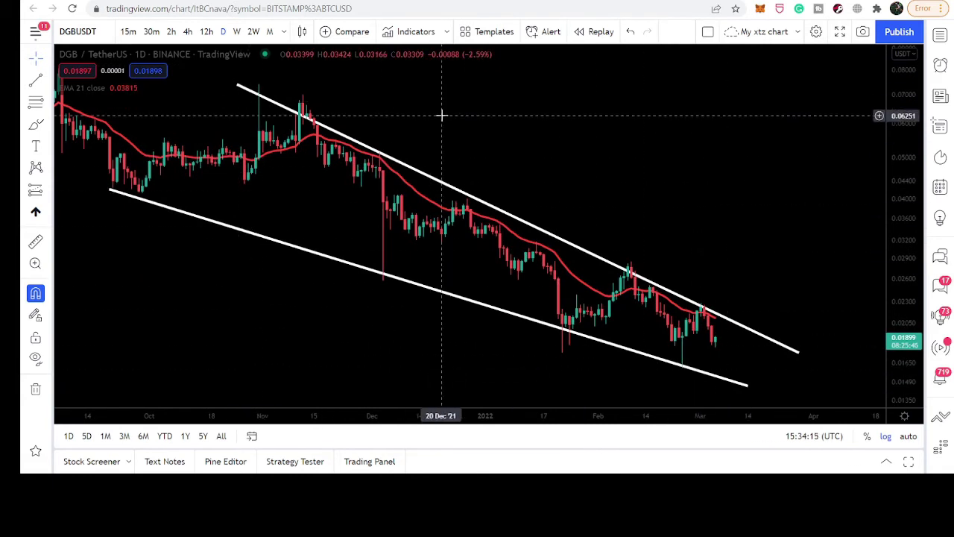